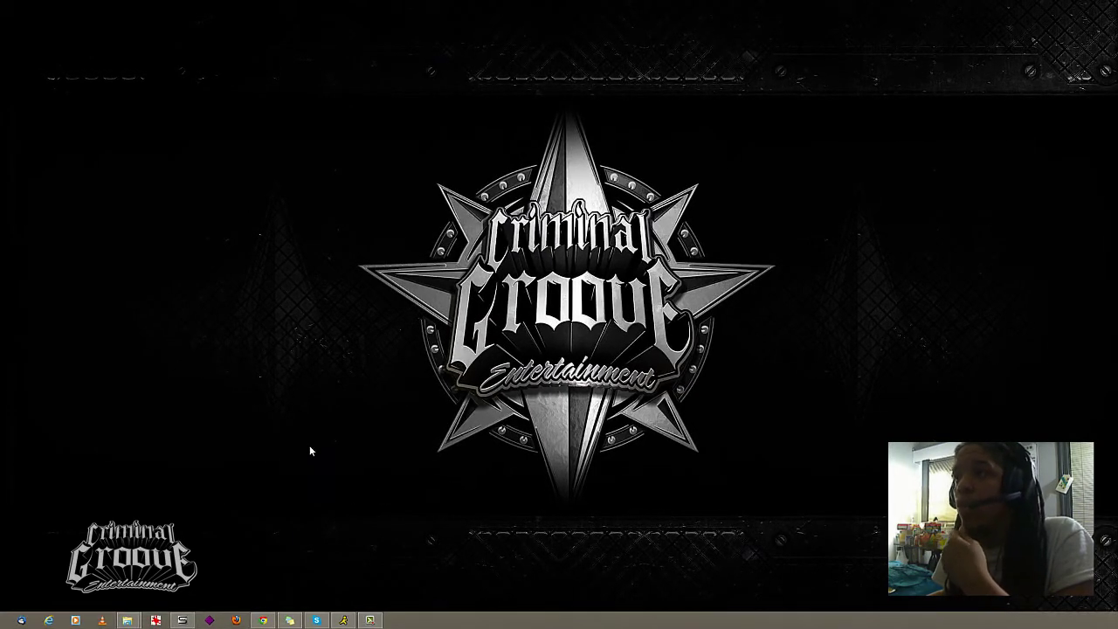
Dismiss a desktop right-click menu and launch FL Studio 11 from the dock.
right_click(302, 441)
click(277, 412)
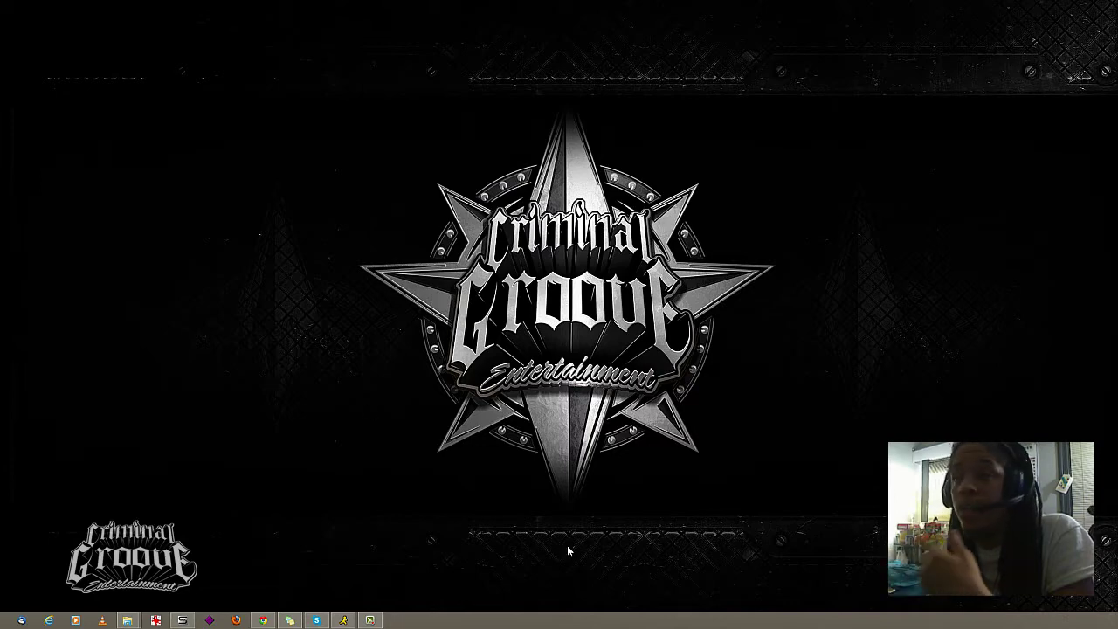
mouse_move(457, 606)
click(278, 603)
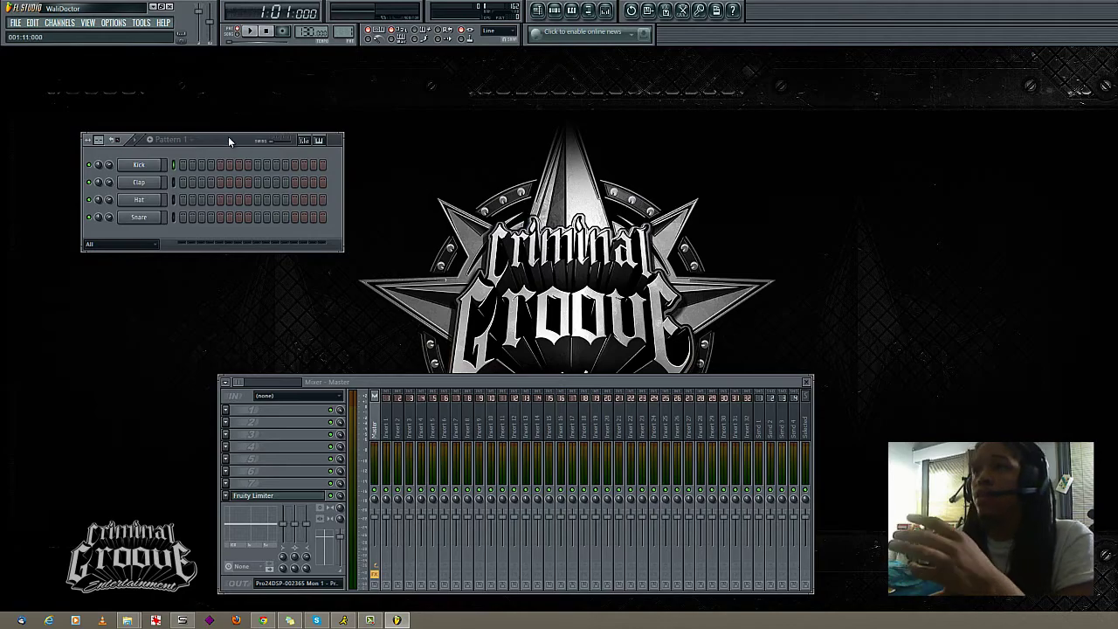
Reposition the Pattern 1 channel rack and master mixer, then bring up the empty Playlist with F5.
drag(228, 138, 273, 128)
drag(411, 379, 412, 377)
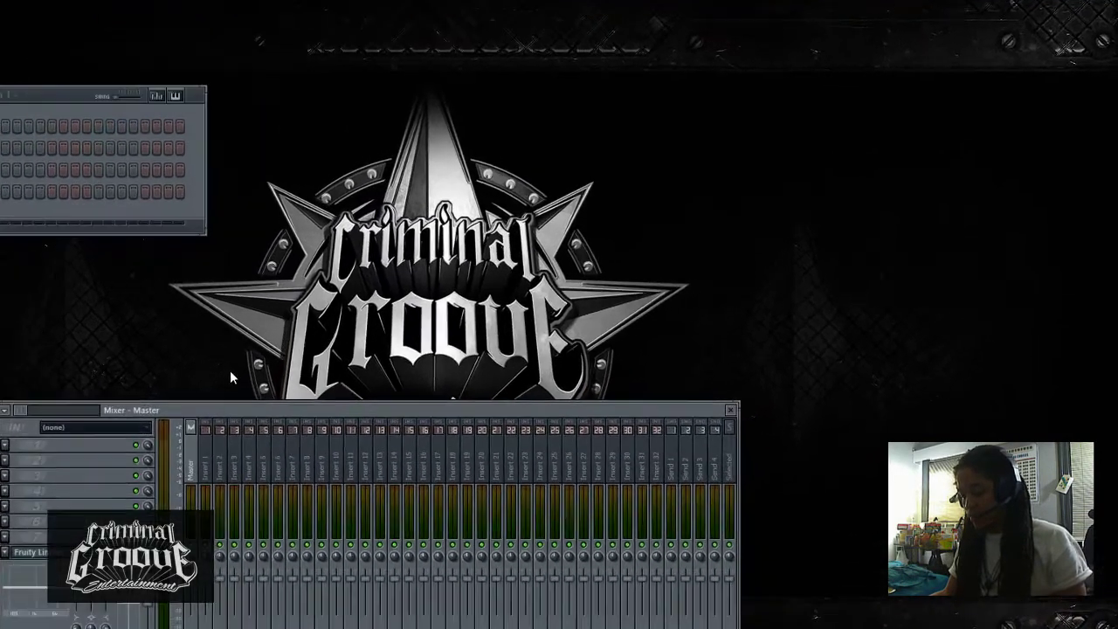
key(F5)
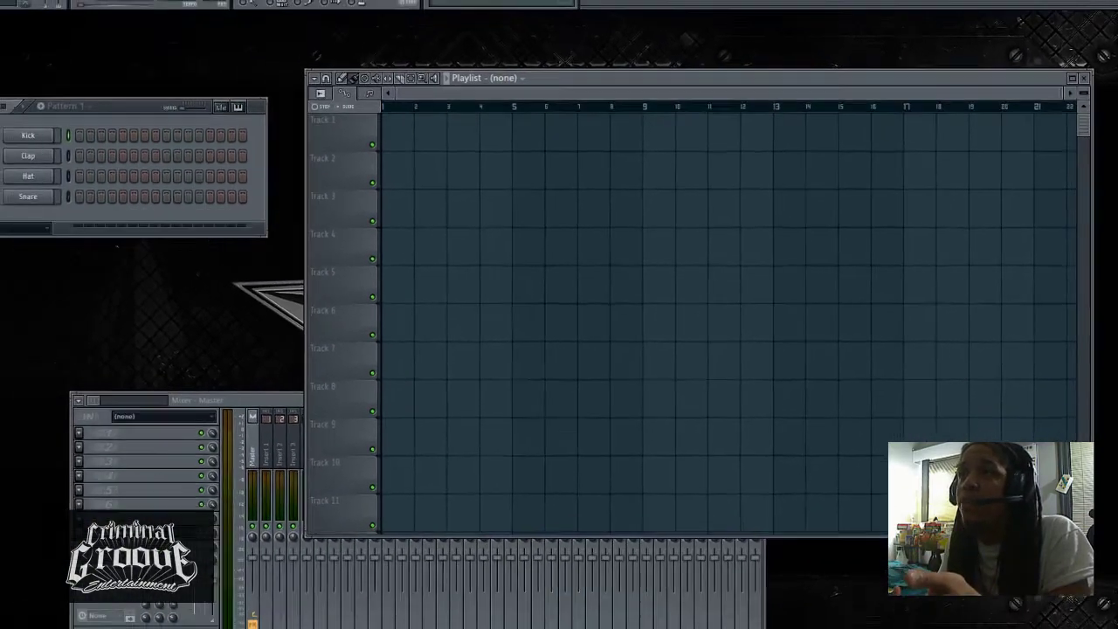
click(113, 22)
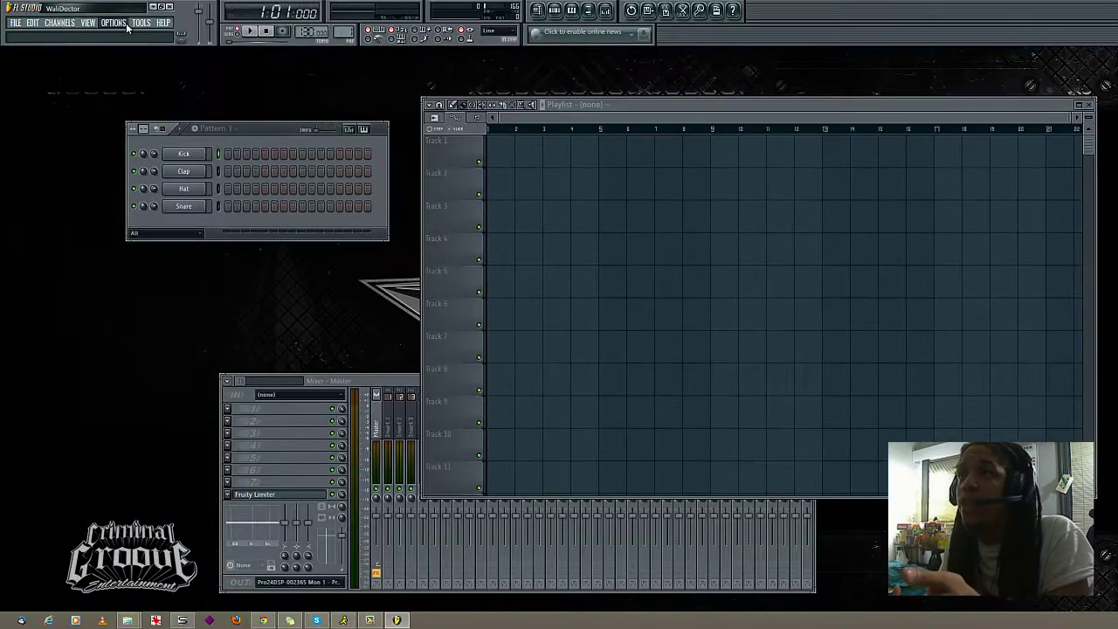
click(131, 59)
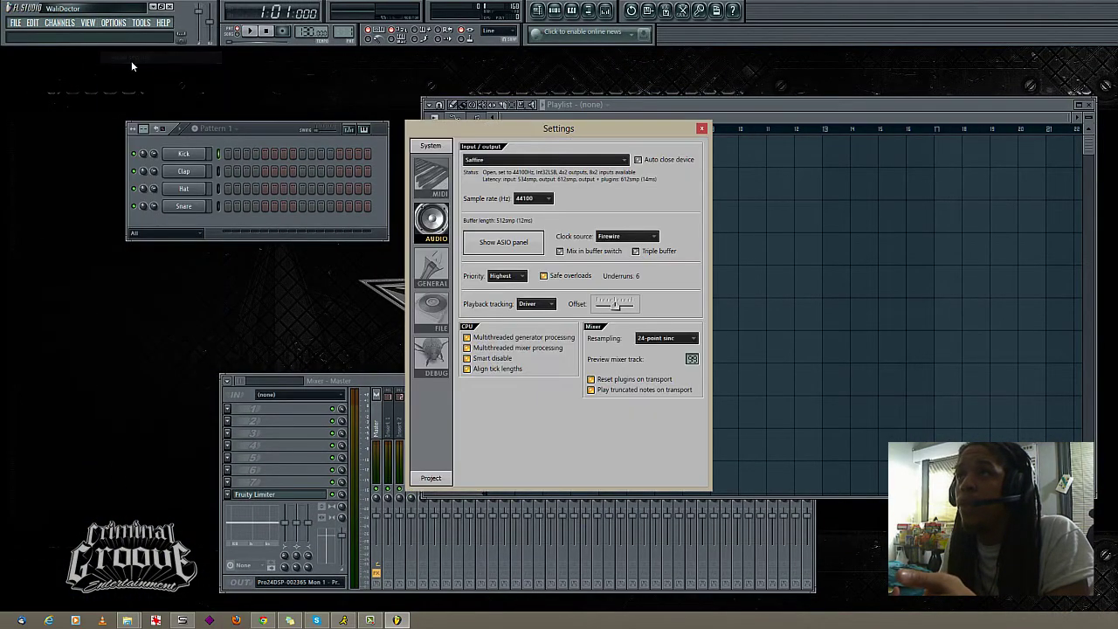
click(431, 266)
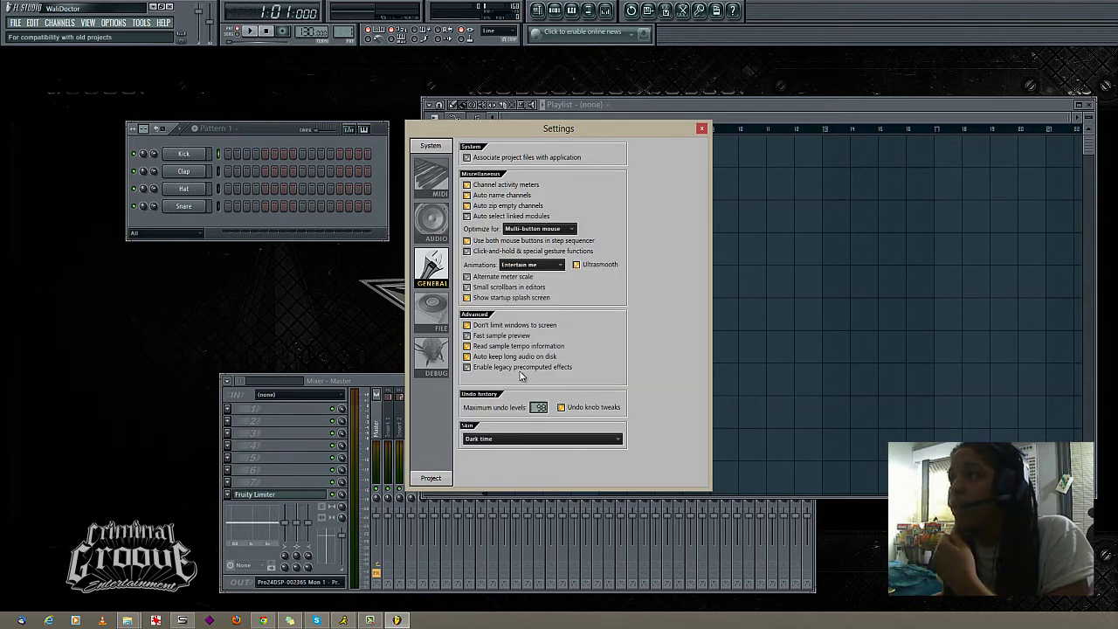
click(701, 128)
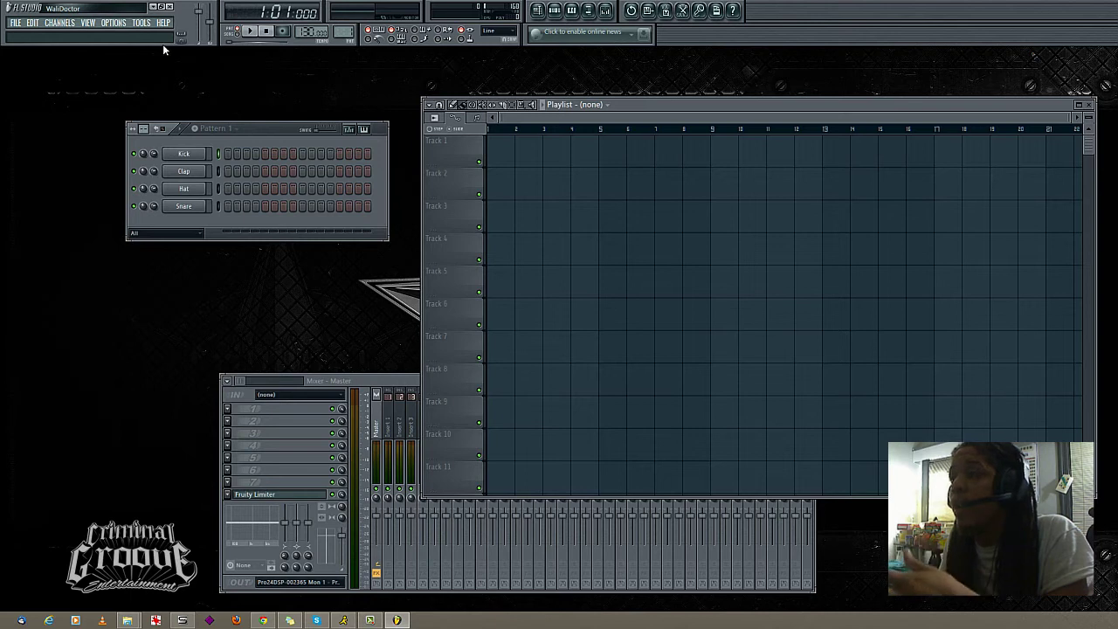
Start a new project from the Blocks template, then move the Playlist left and enlarge it.
click(21, 23)
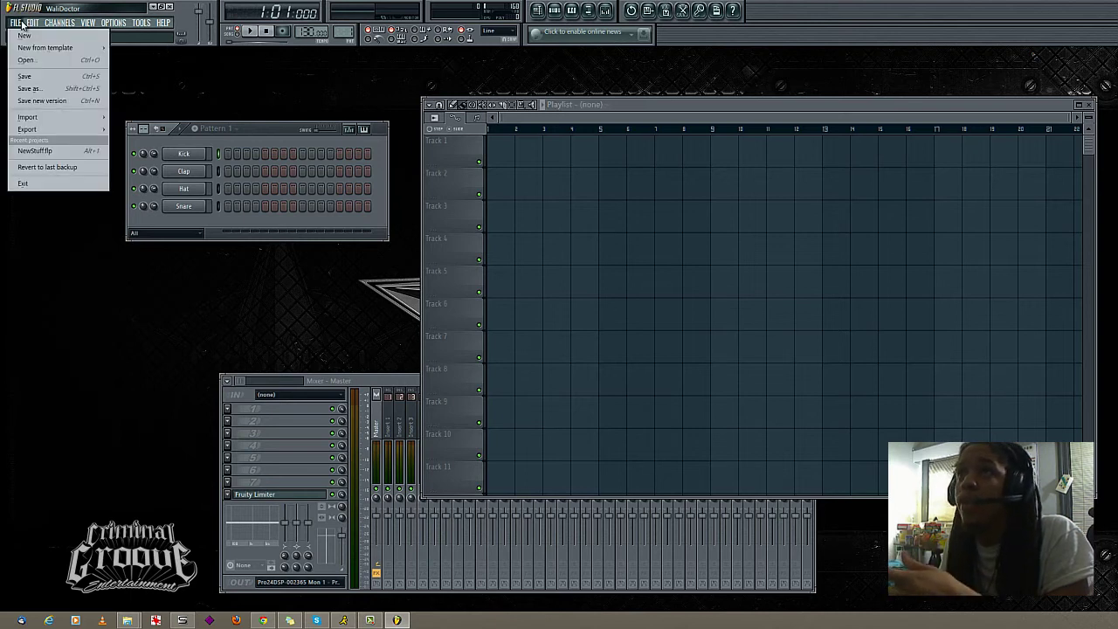
mouse_move(46, 47)
mouse_move(130, 60)
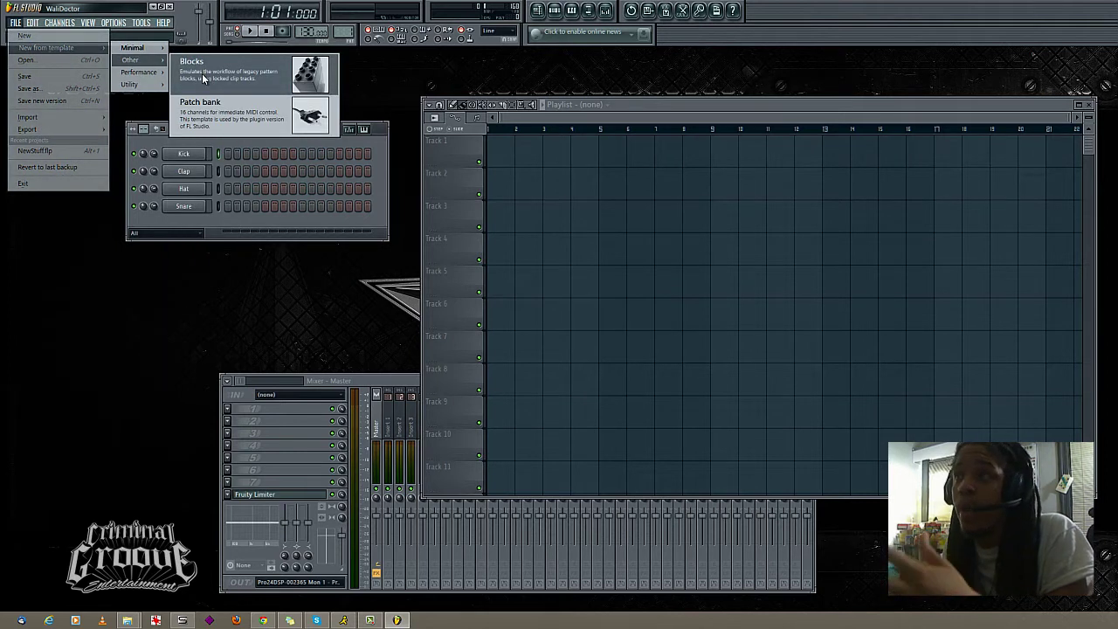
click(202, 77)
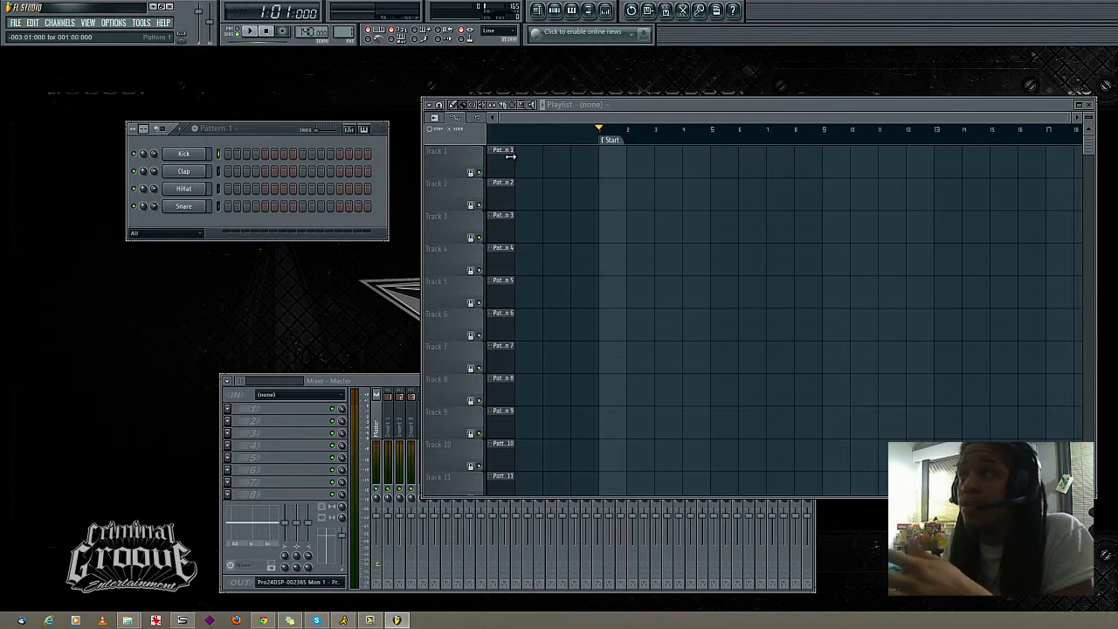
drag(634, 105, 582, 100)
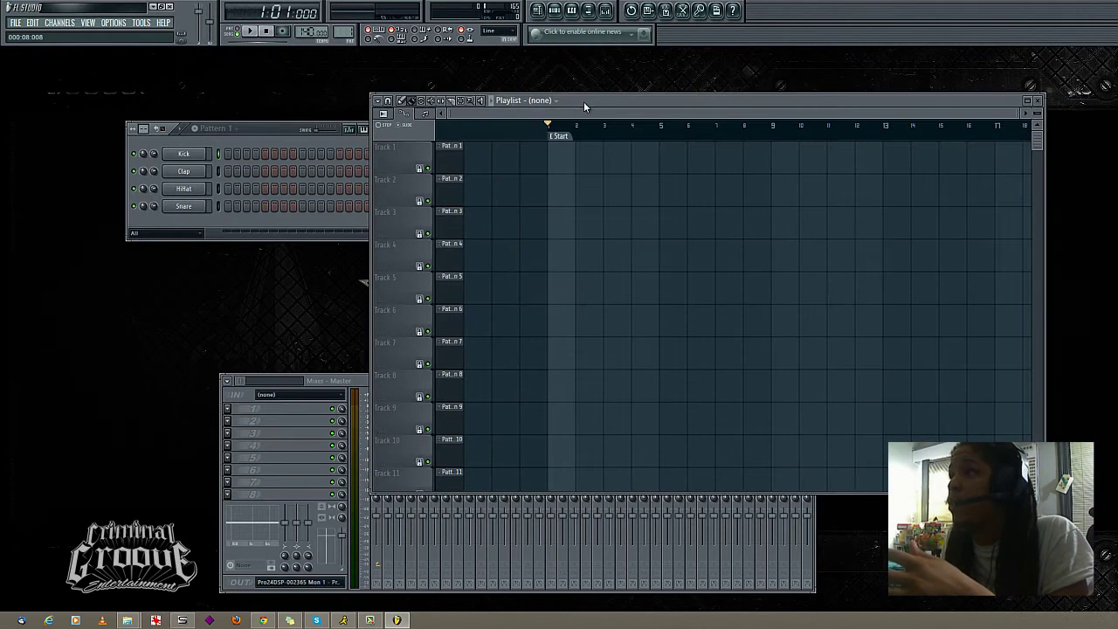
drag(1043, 493, 1089, 583)
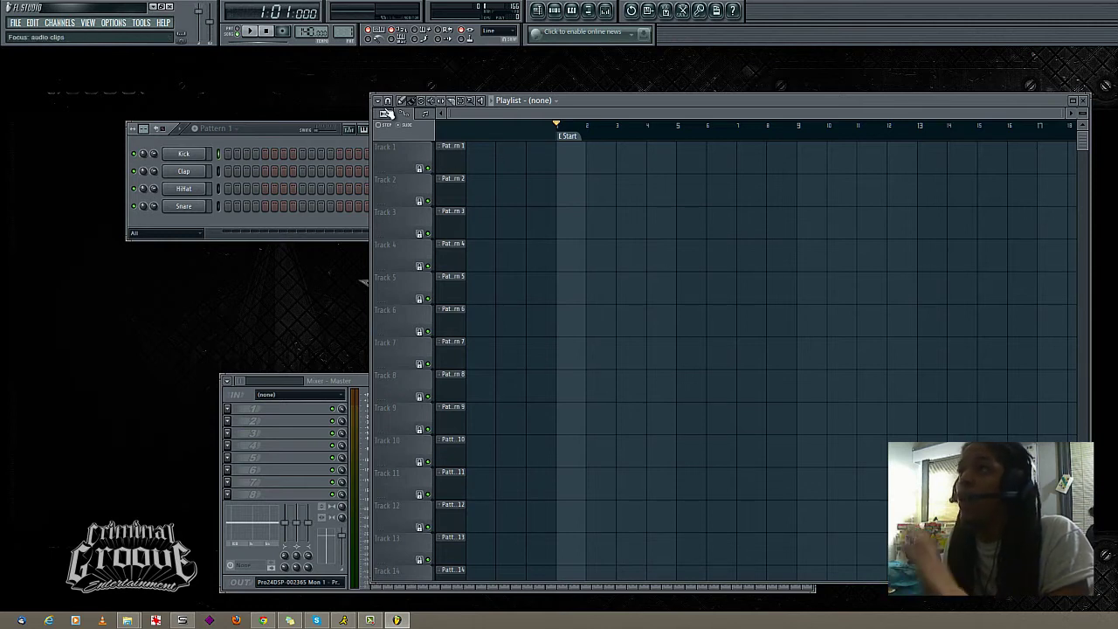
Set Playlist snap to Bar, then paint and erase test Pattern 1 clips on Track 1.
click(390, 102)
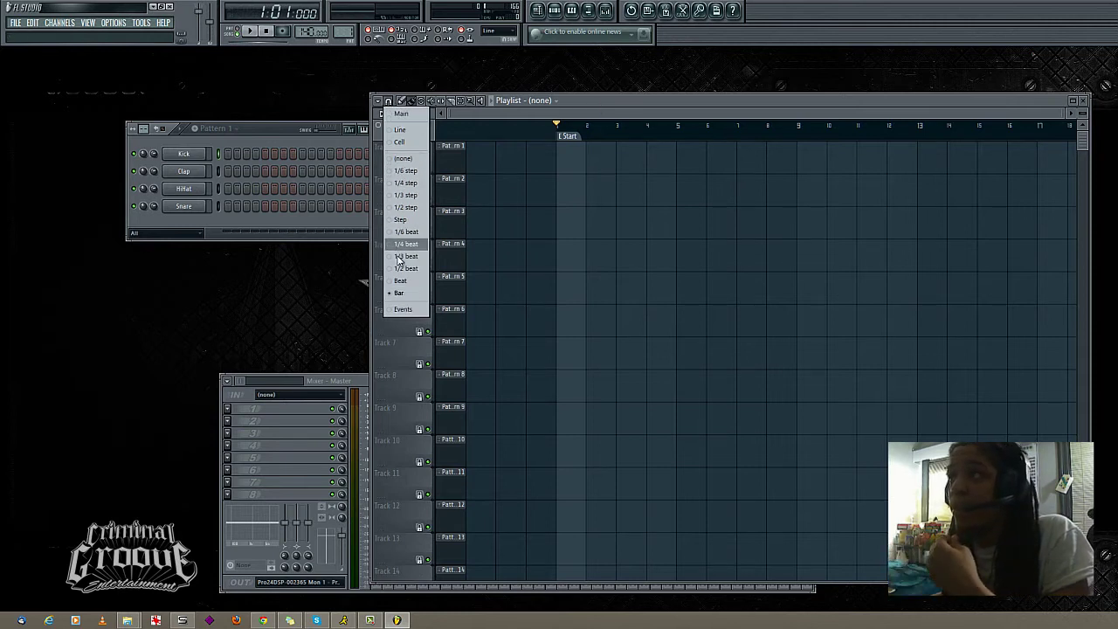
click(401, 293)
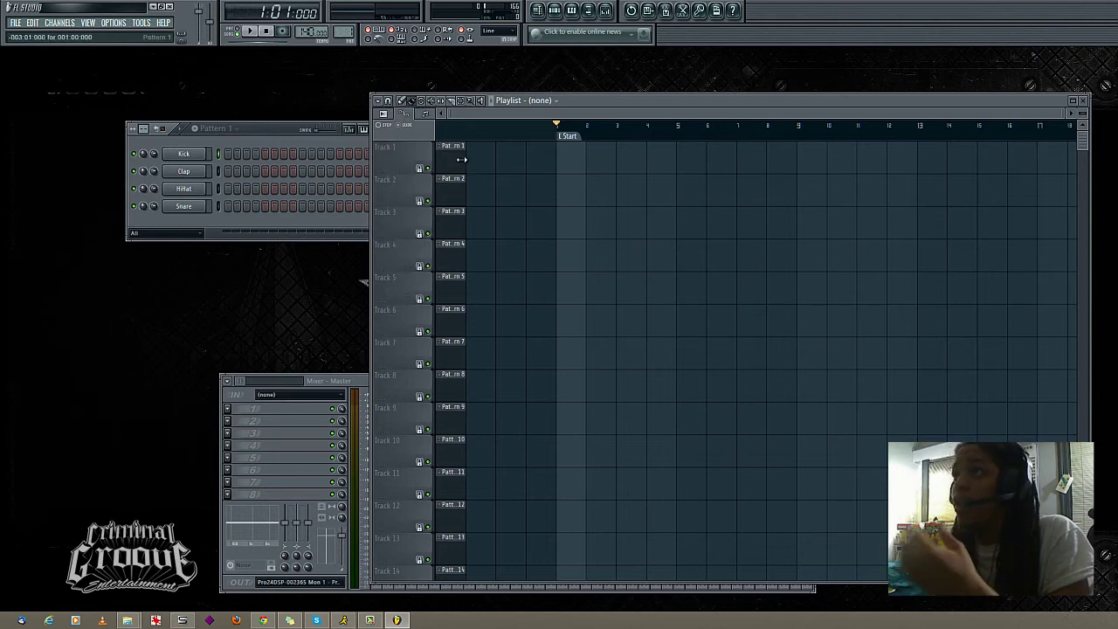
drag(476, 160, 1048, 159)
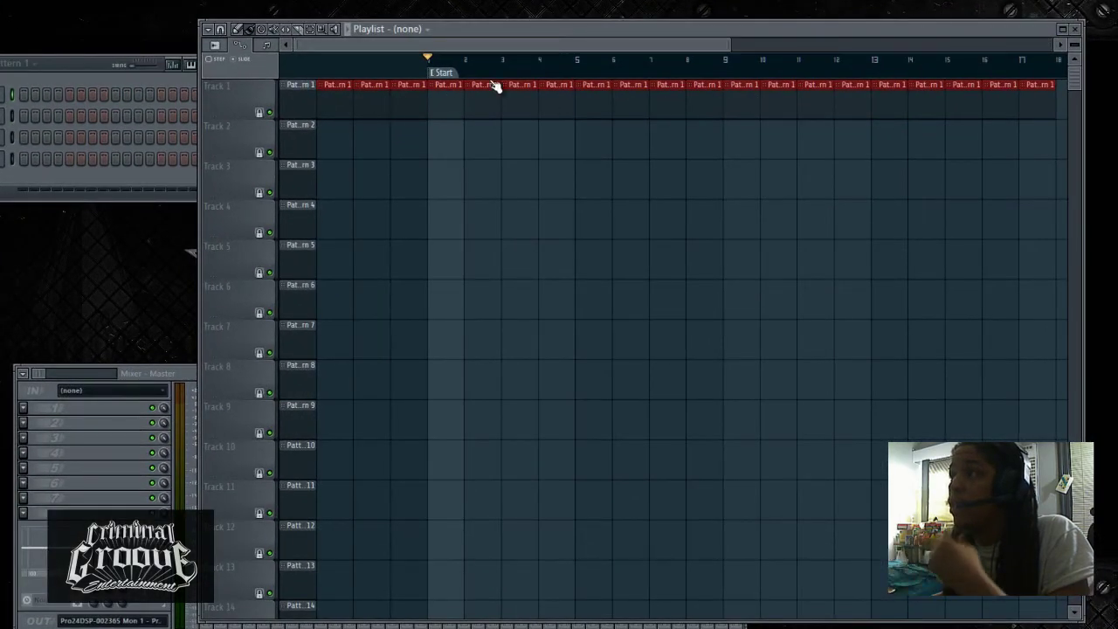
drag(731, 44, 930, 45)
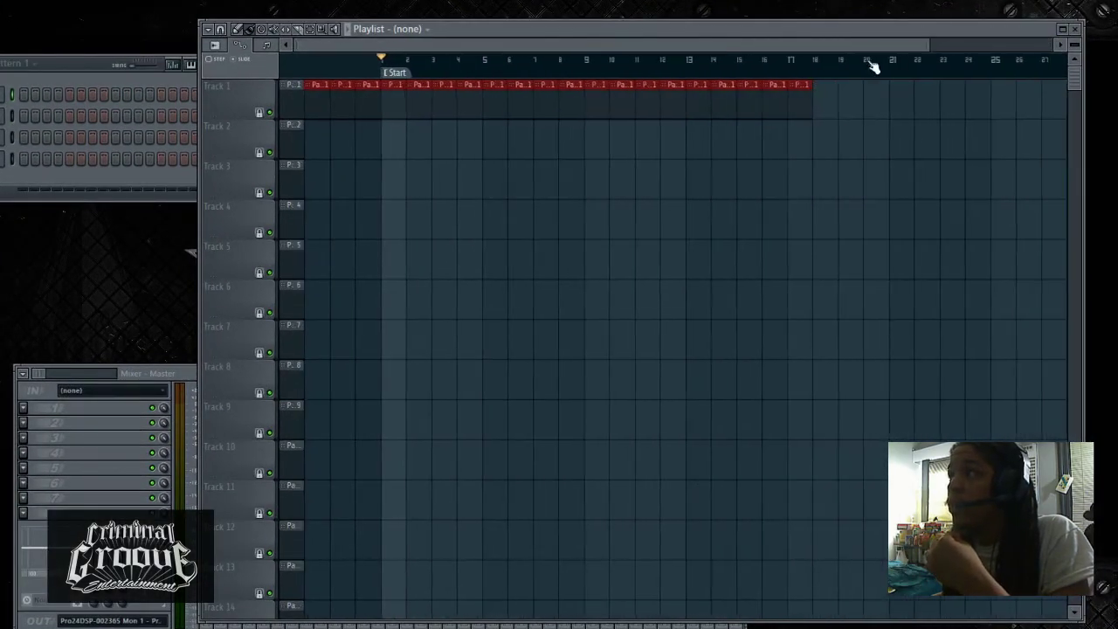
mouse_move(338, 105)
mouse_down()
mouse_move(760, 108)
mouse_move(445, 137)
mouse_move(293, 101)
mouse_up()
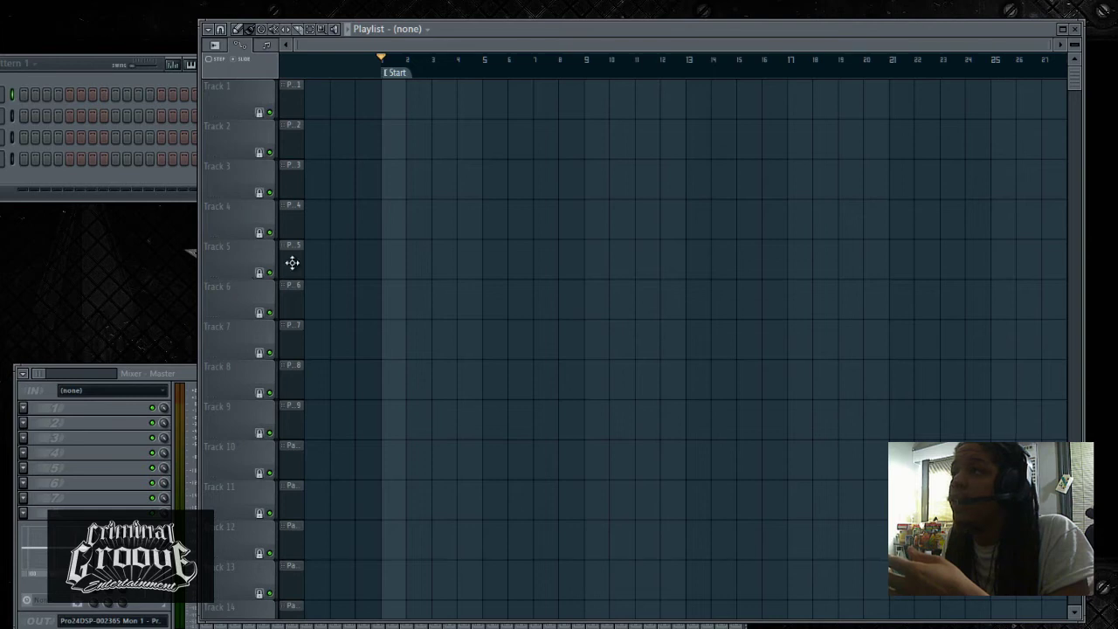
click(290, 97)
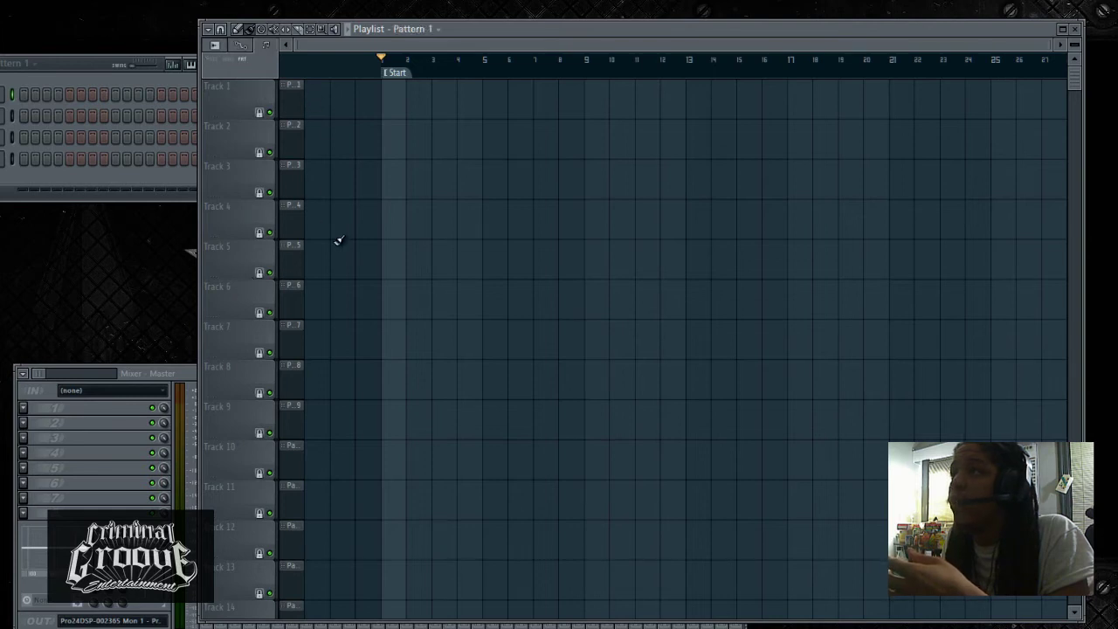
drag(343, 260, 419, 259)
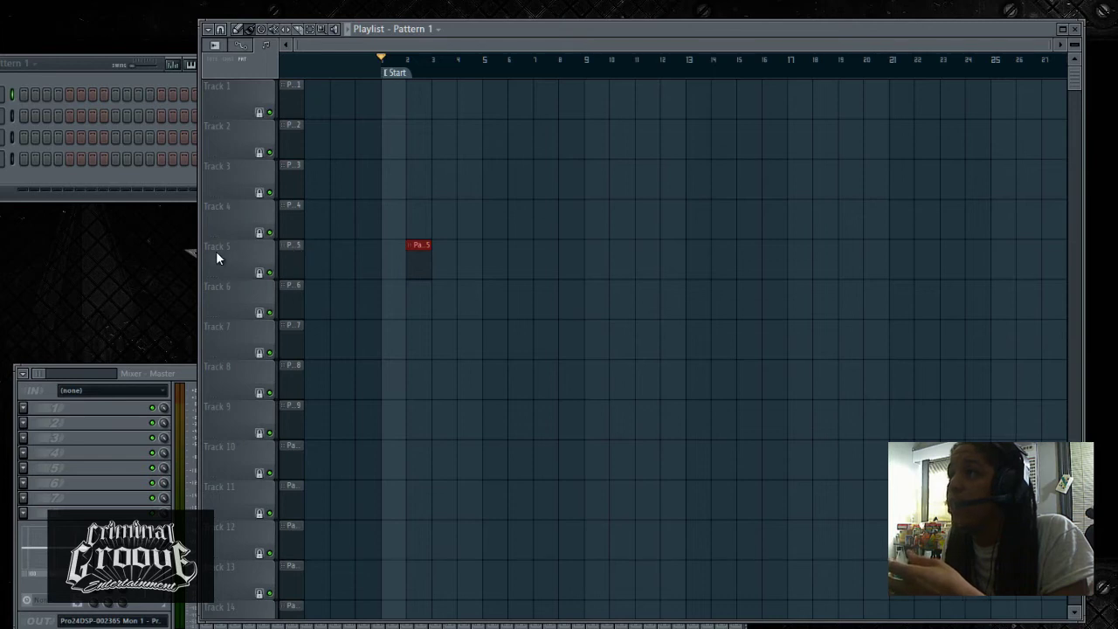
right_click(428, 247)
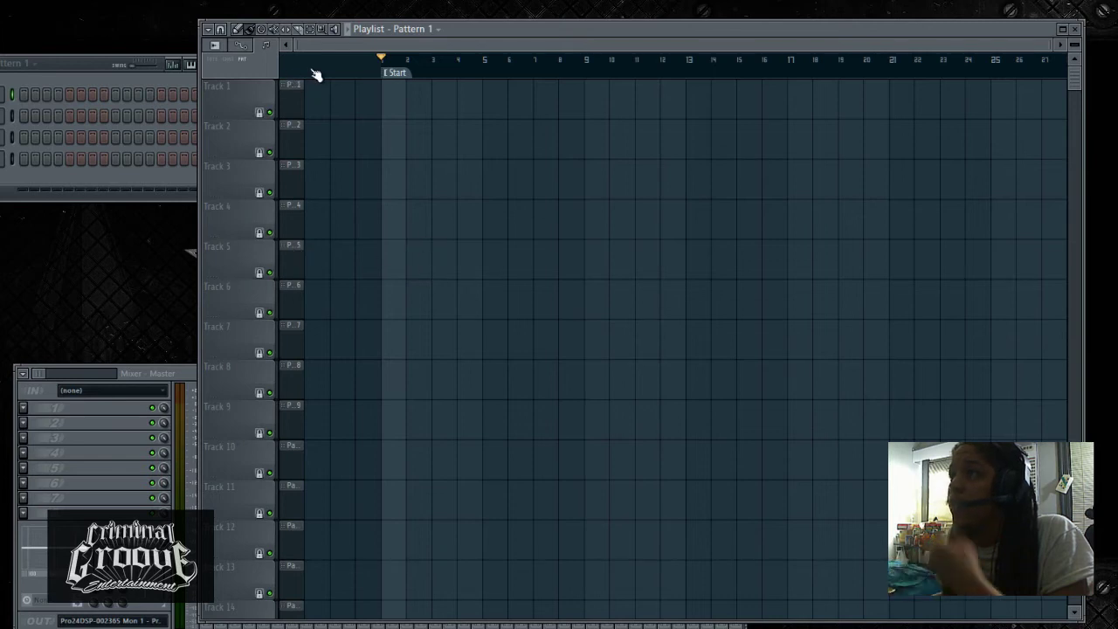
scroll(316, 75, up, 5)
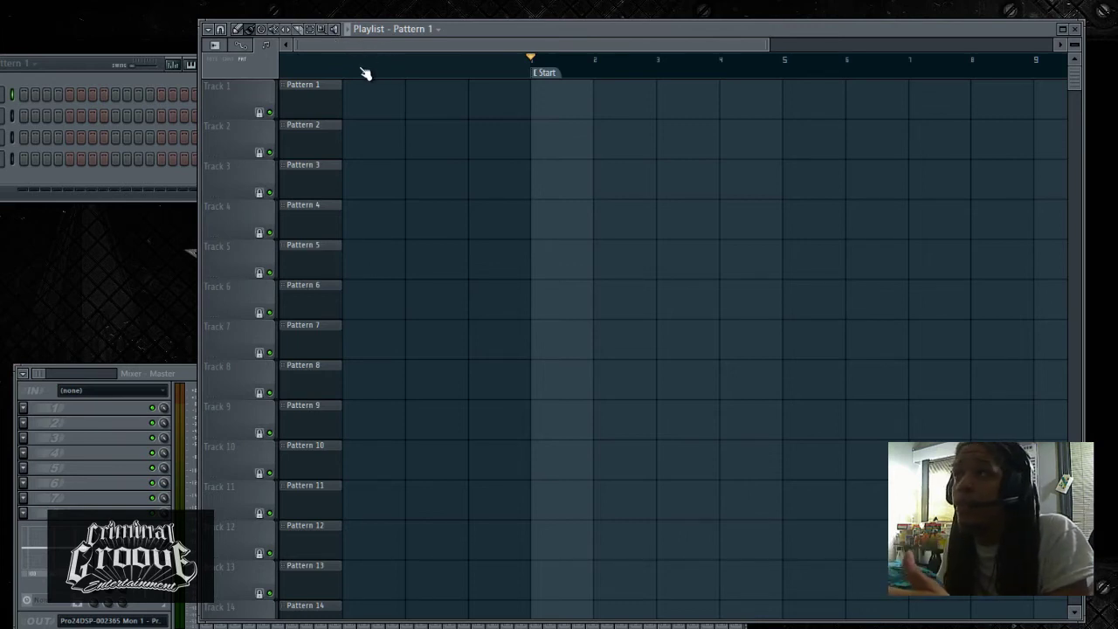
click(252, 104)
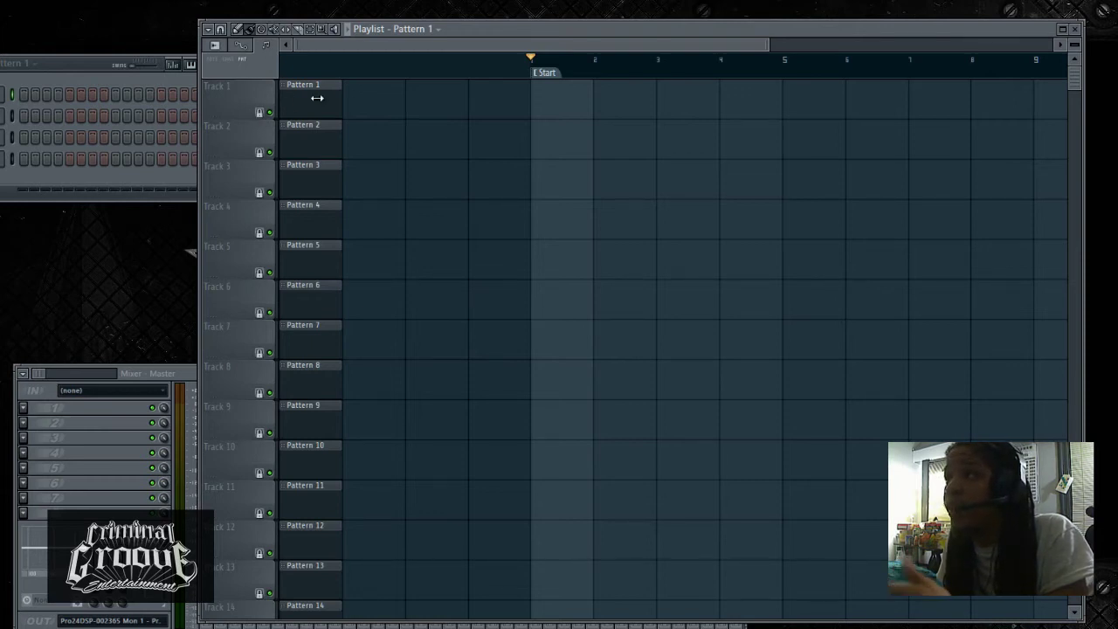
scroll(375, 70, down, 2)
scroll(375, 69, down, 1)
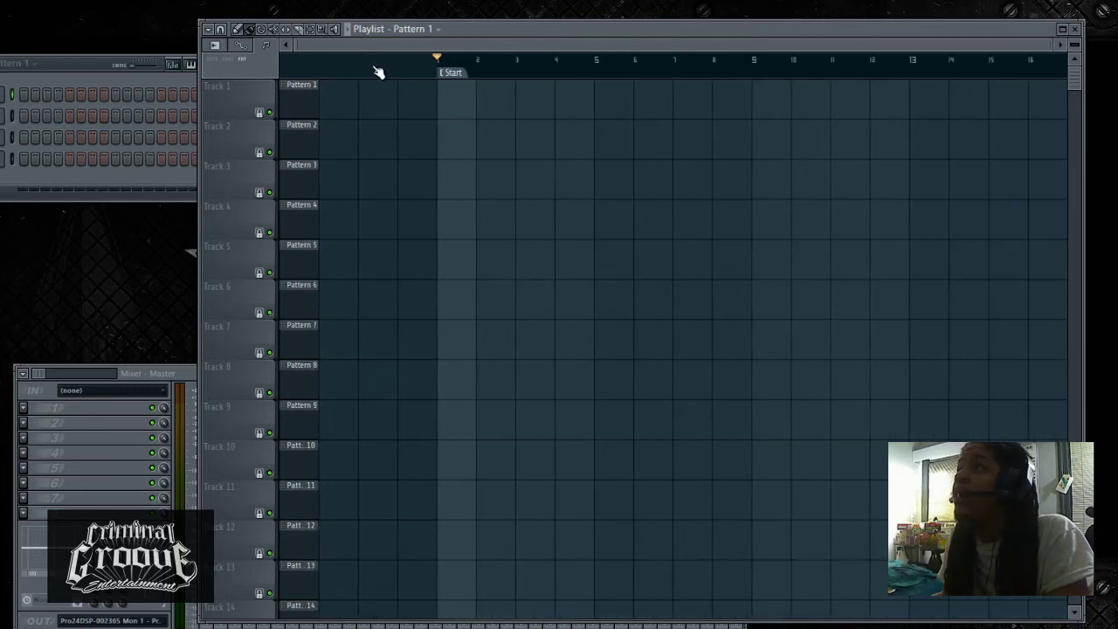
scroll(393, 114, down, 4)
scroll(384, 218, down, 4)
scroll(345, 319, down, 5)
scroll(326, 338, up, 4)
scroll(319, 335, up, 9)
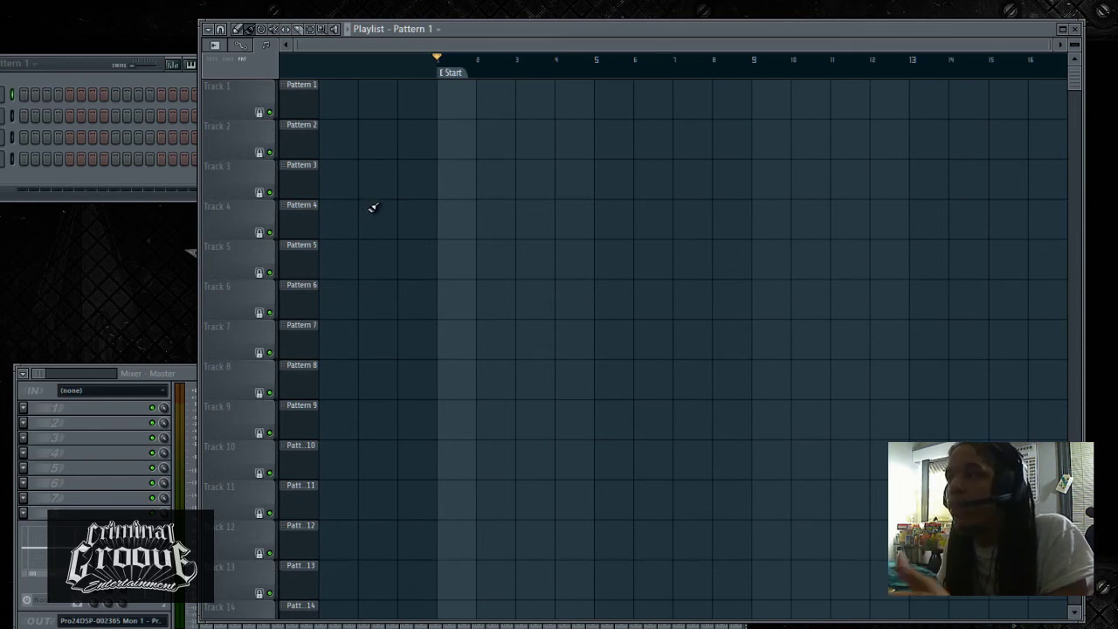
scroll(390, 63, up, 2)
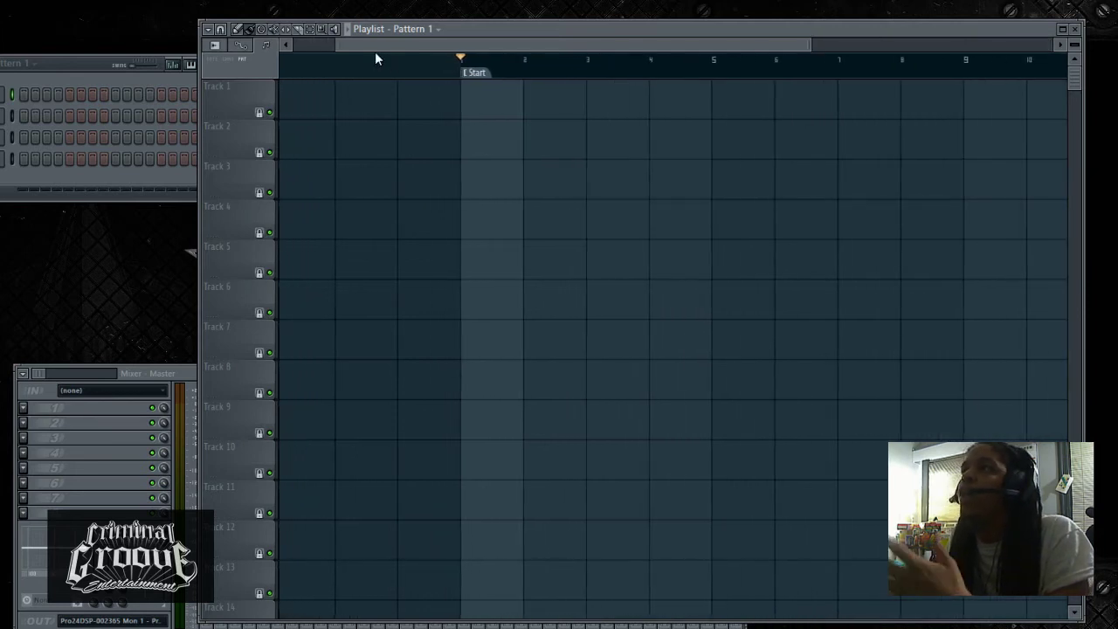
scroll(289, 49, up, 2)
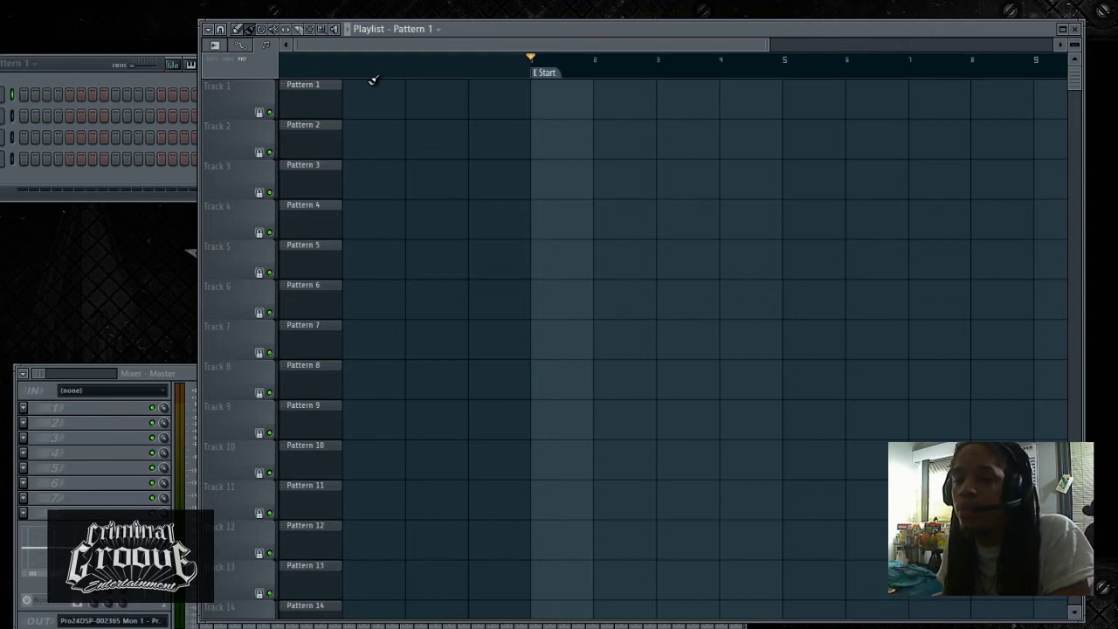
scroll(436, 54, right, 5)
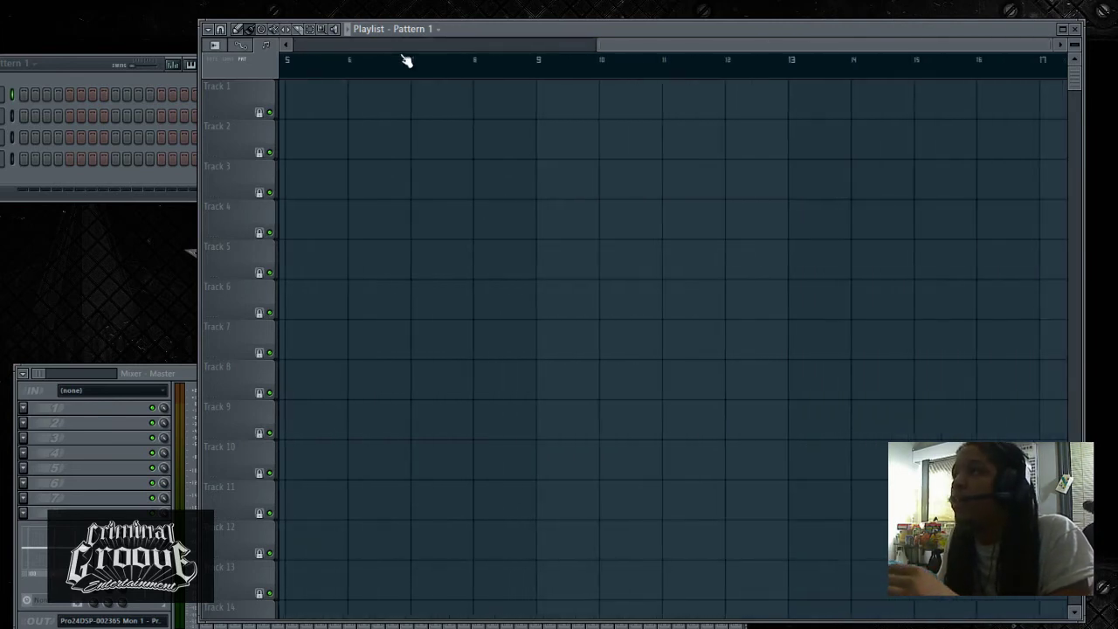
scroll(402, 61, left, 3)
scroll(406, 62, left, 2)
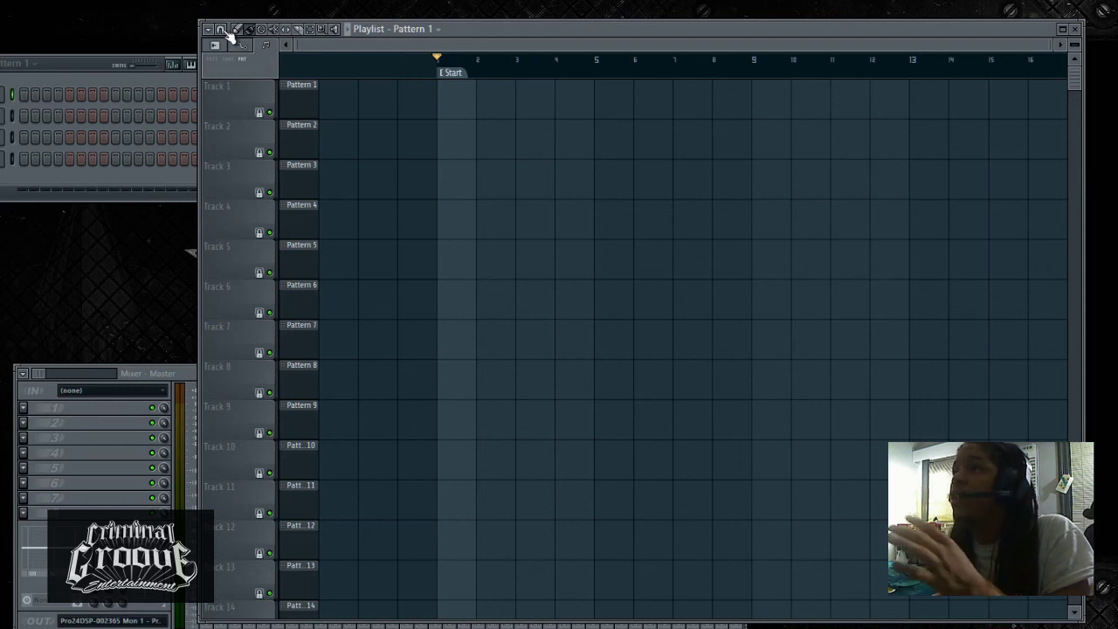
click(227, 33)
click(231, 262)
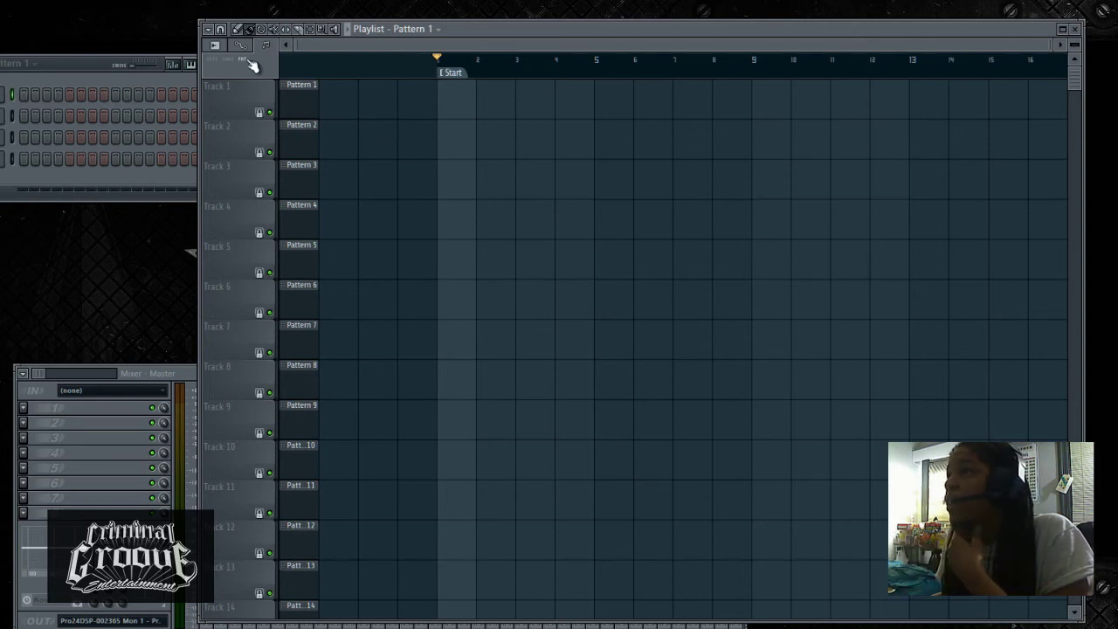
click(222, 32)
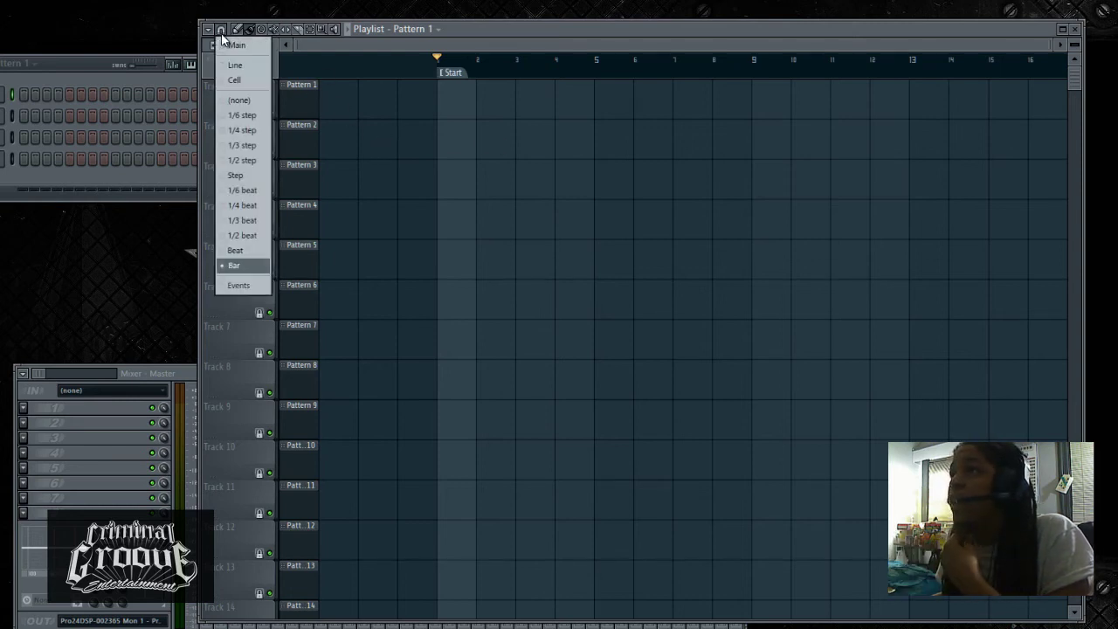
click(236, 267)
mouse_move(327, 100)
mouse_down()
mouse_move(671, 103)
mouse_move(340, 95)
mouse_up()
click(450, 101)
click(528, 101)
click(568, 101)
click(690, 100)
click(753, 99)
drag(753, 100, 404, 95)
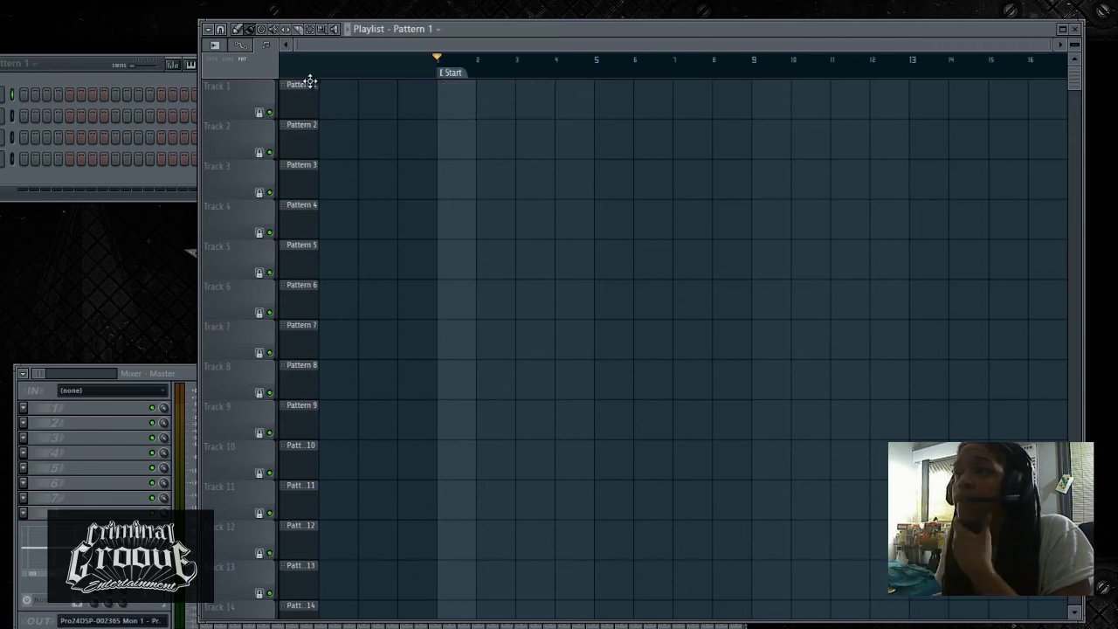